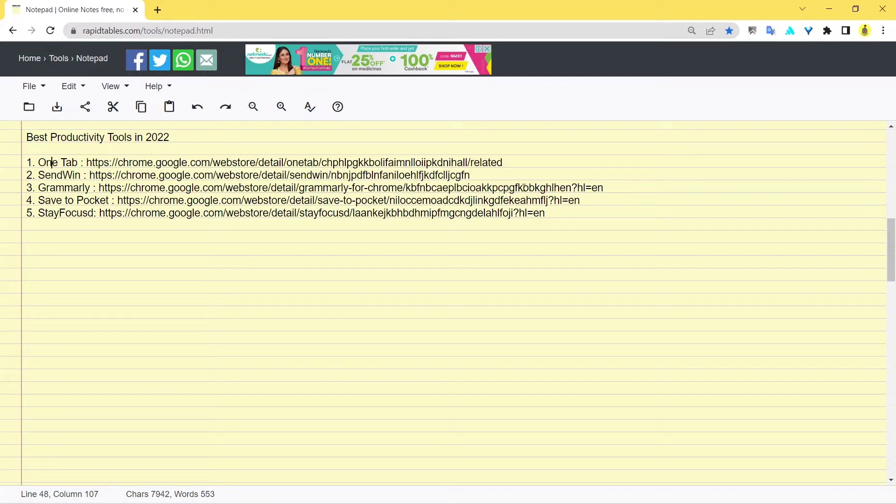
Step: Open the One Tab web store link from the Best Productivity Tools in 2022 list in a new tab
{"action": "left_click_drag", "start_coordinate": [546, 212], "coordinate": [22, 169]}
{"action": "left_click", "coordinate": [43, 163]}
{"action": "left_click_drag", "start_coordinate": [516, 159], "coordinate": [87, 162]}
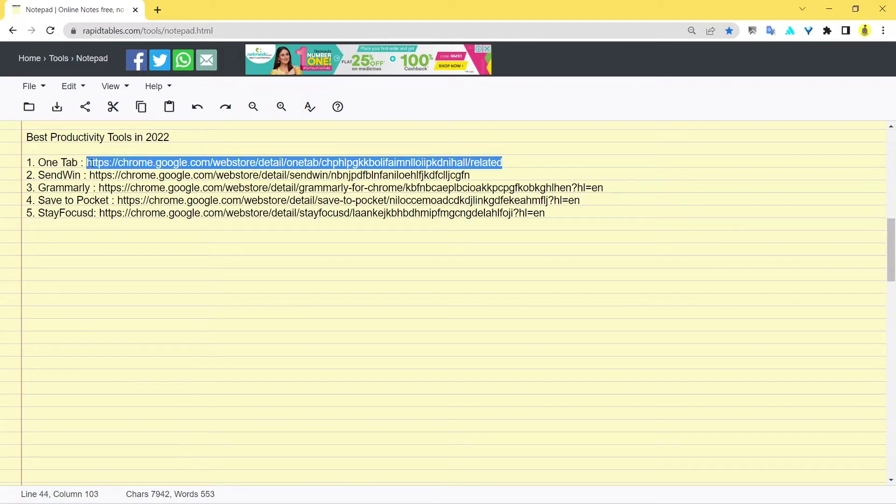
{"action": "right_click", "coordinate": [92, 165]}
{"action": "left_click", "coordinate": [147, 275]}
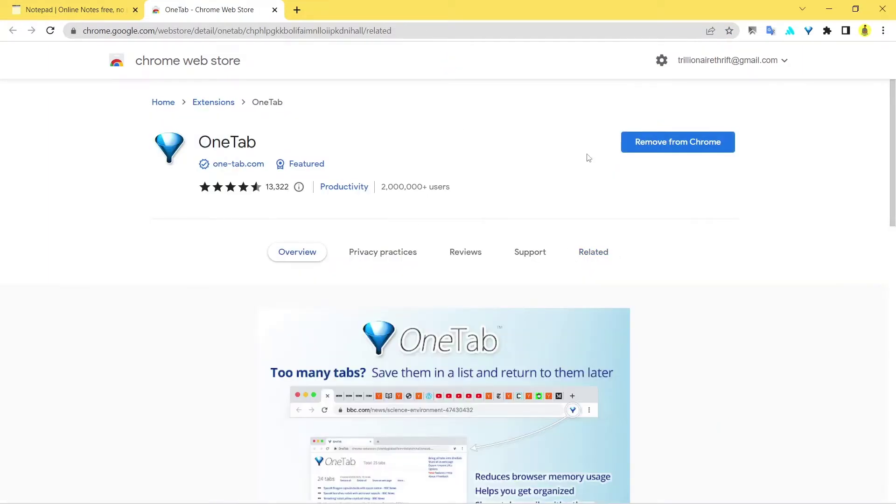
Step: Examine the OneTab store page, including its enlarged promotional image and overview text, and close the page
{"action": "scroll", "coordinate": [728, 203], "scroll_direction": "down", "scroll_amount": 4}
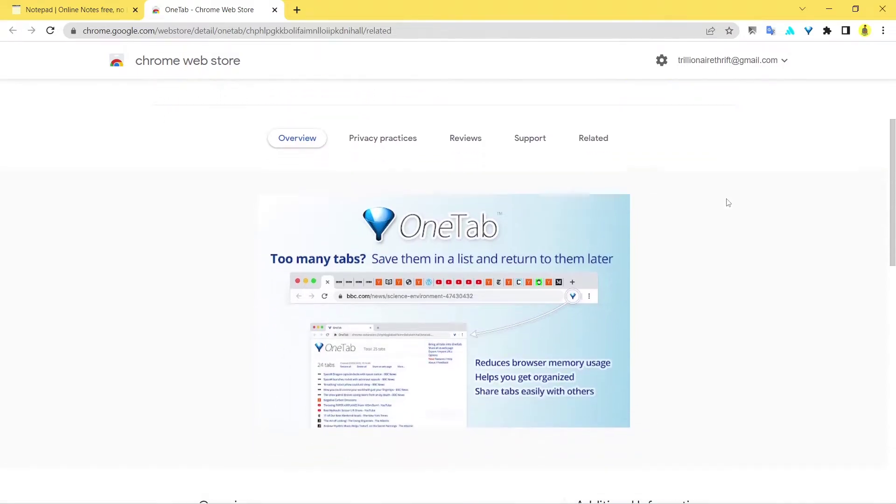
{"action": "scroll", "coordinate": [728, 200], "scroll_direction": "up", "scroll_amount": 4}
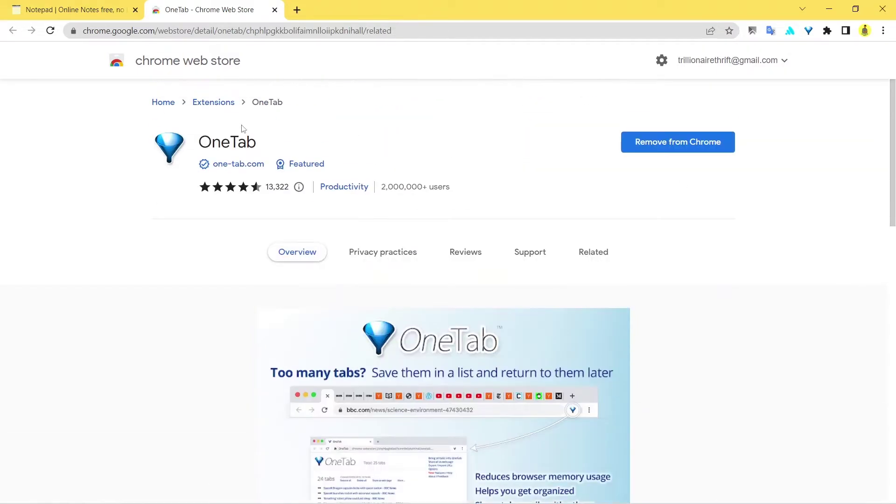
{"action": "scroll", "coordinate": [349, 231], "scroll_direction": "down", "scroll_amount": 4}
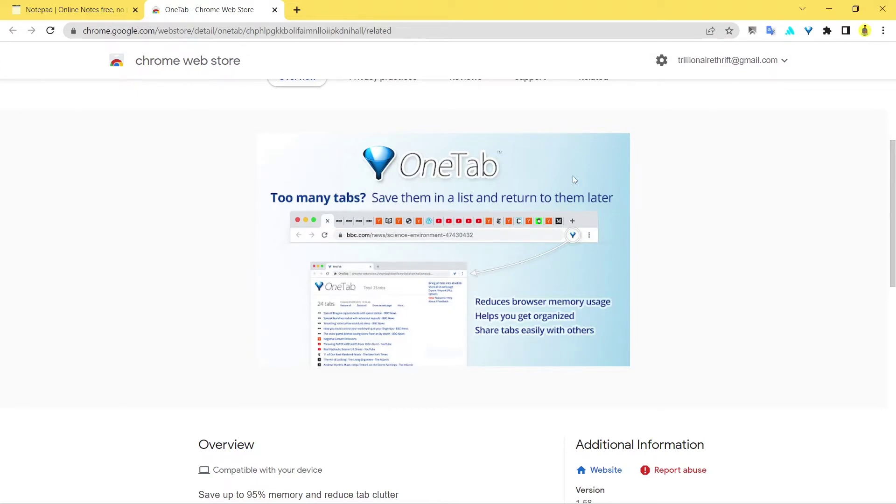
{"action": "scroll", "coordinate": [686, 266], "scroll_direction": "up", "scroll_amount": 3}
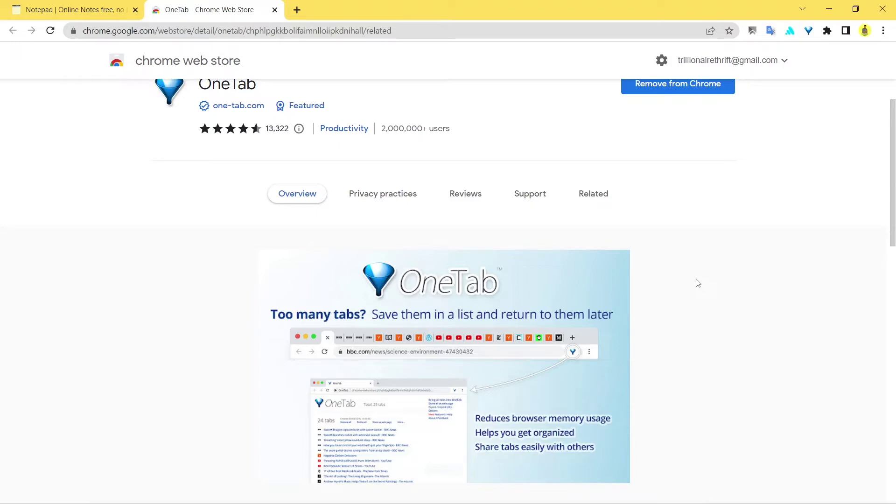
{"action": "scroll", "coordinate": [698, 282], "scroll_direction": "down", "scroll_amount": 3}
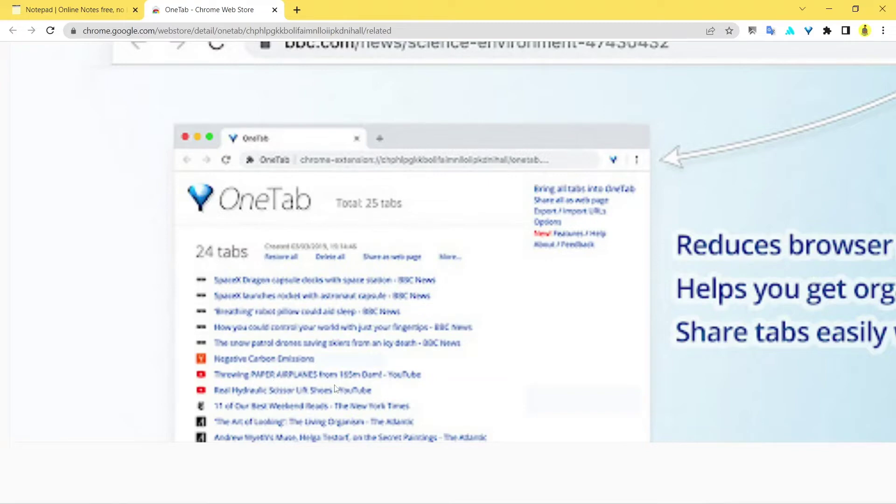
{"action": "scroll", "coordinate": [355, 364], "scroll_direction": "up", "scroll_amount": 2}
{"action": "scroll", "coordinate": [370, 337], "scroll_direction": "up", "scroll_amount": 1}
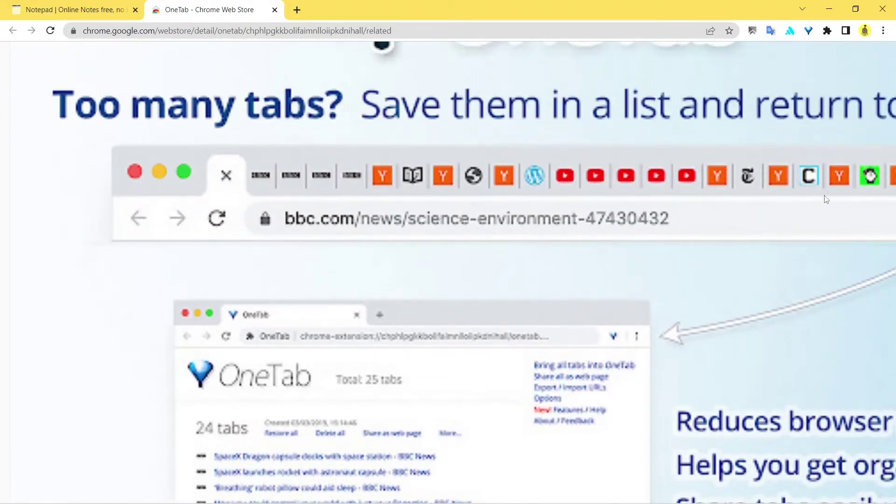
{"action": "scroll", "coordinate": [467, 234], "scroll_direction": "down", "scroll_amount": 6}
{"action": "scroll", "coordinate": [285, 247], "scroll_direction": "up", "scroll_amount": 1}
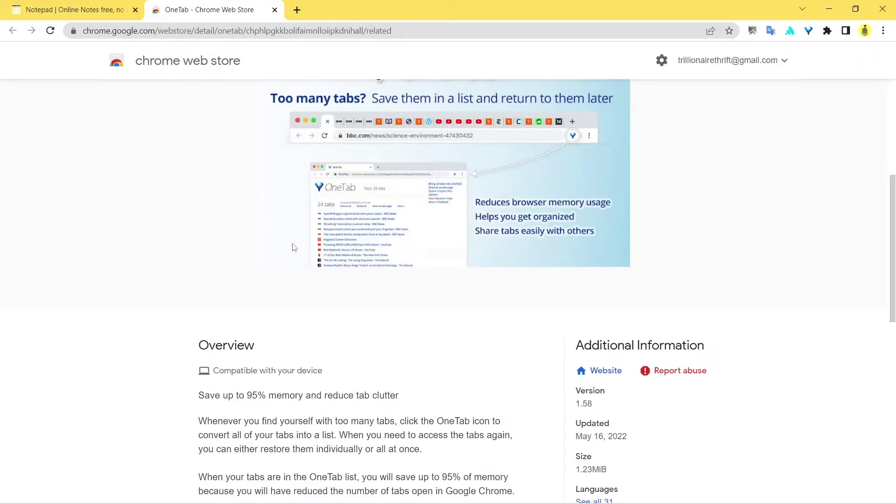
{"action": "scroll", "coordinate": [294, 248], "scroll_direction": "up", "scroll_amount": 5}
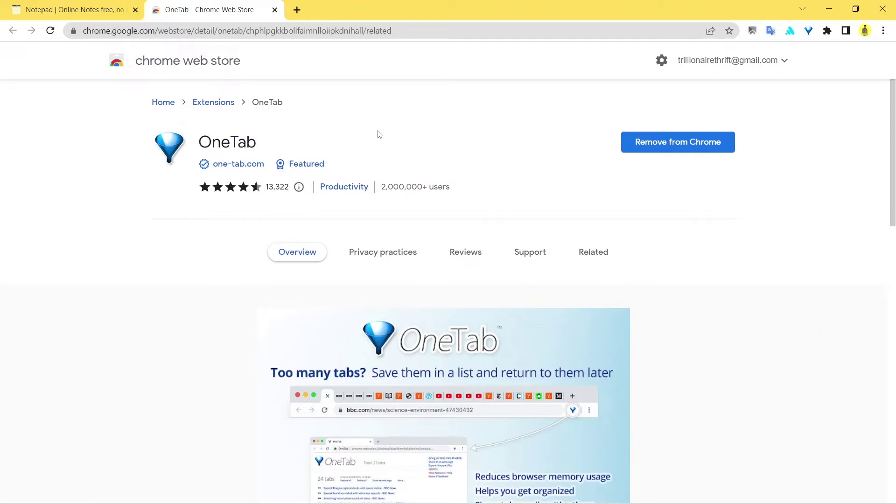
{"action": "key", "text": "ctrl+w"}
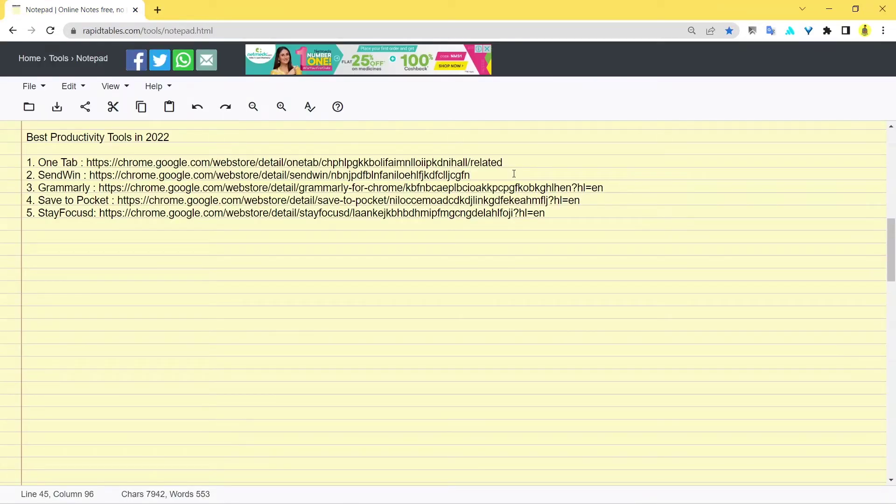
Step: Add the Sendwin extension to Chrome from the SendWin link in the notes, and close its store page
{"action": "left_click_drag", "start_coordinate": [513, 173], "coordinate": [90, 176]}
{"action": "right_click", "coordinate": [91, 177]}
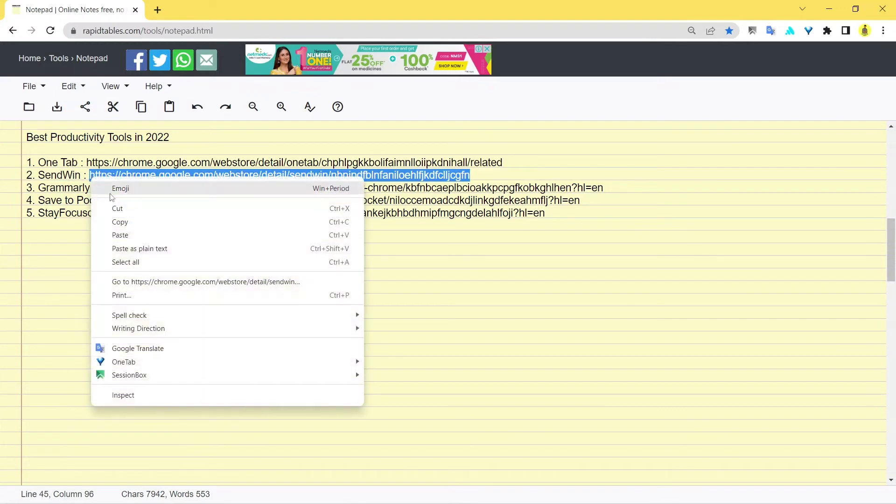
{"action": "left_click", "coordinate": [140, 282]}
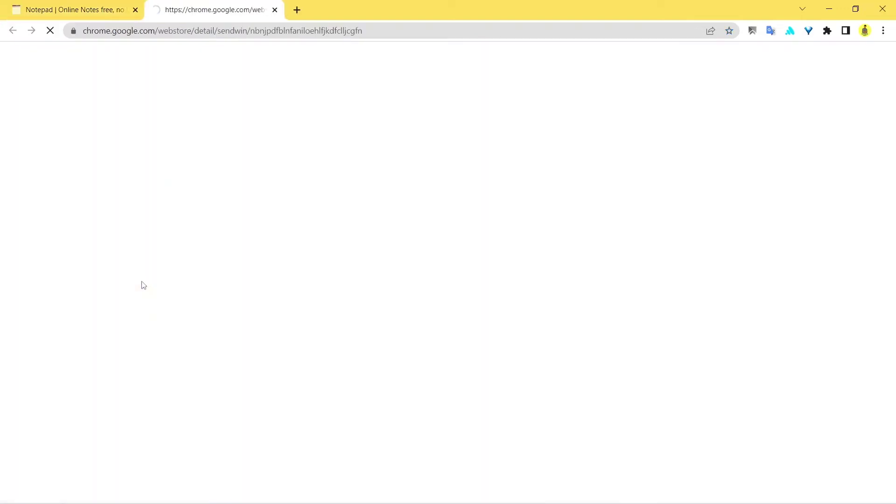
{"action": "left_click", "coordinate": [516, 53]}
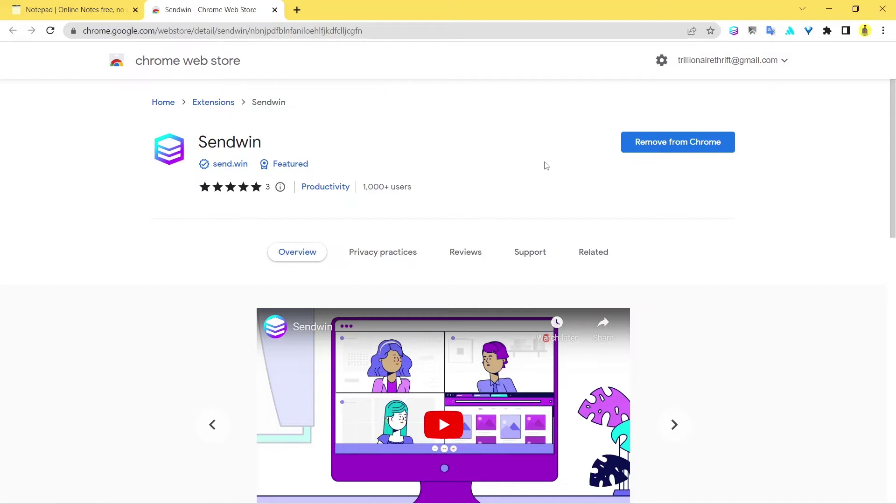
{"action": "key", "text": "ctrl+w"}
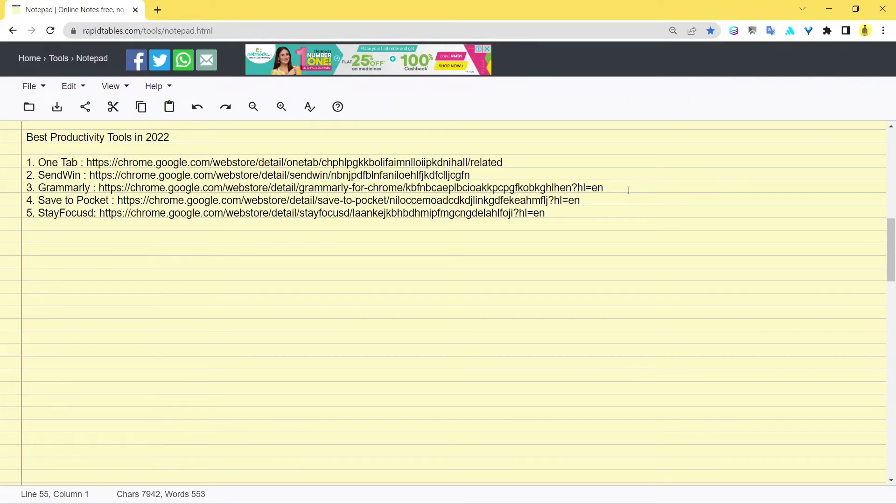
Step: Open the Grammarly link from the notes to view its web store page, and close the page
{"action": "left_click", "coordinate": [632, 184]}
{"action": "left_click", "coordinate": [99, 188]}
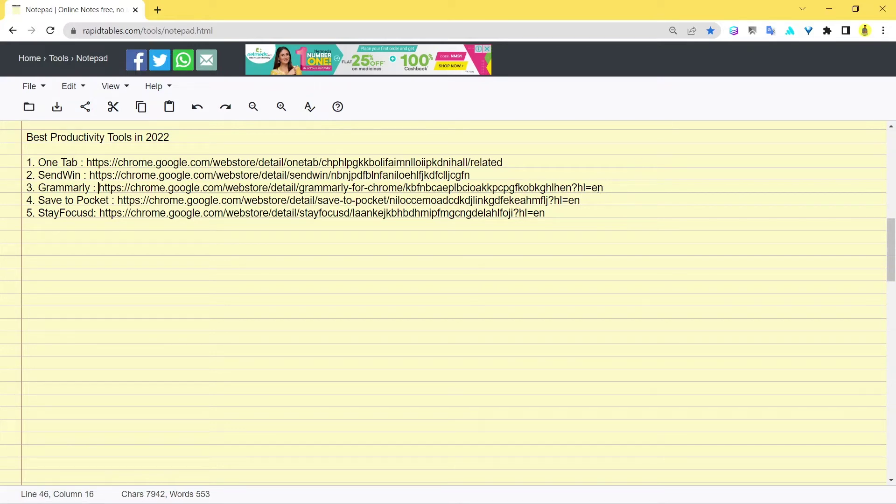
{"action": "left_click_drag", "start_coordinate": [602, 189], "coordinate": [99, 189]}
{"action": "right_click", "coordinate": [103, 192]}
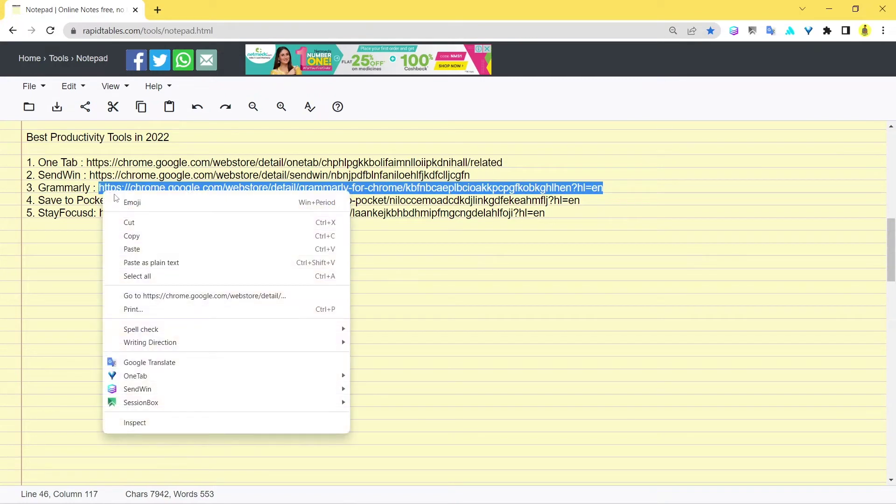
{"action": "left_click", "coordinate": [155, 296]}
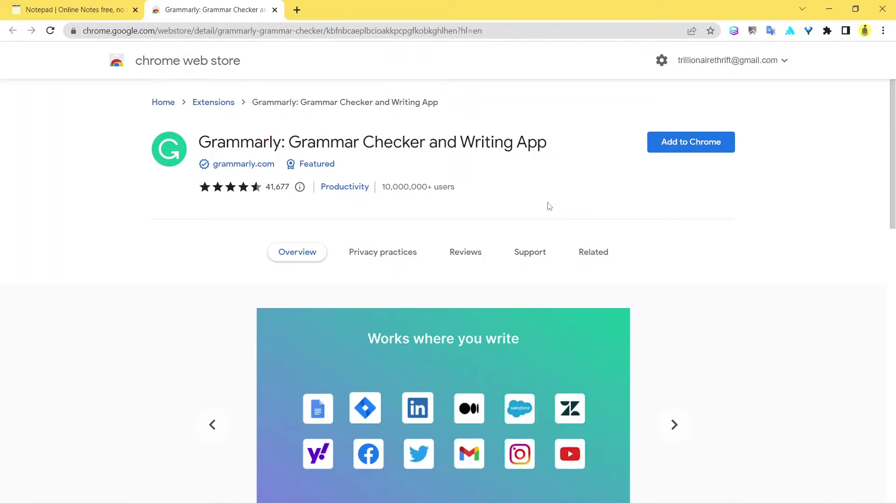
{"action": "key", "text": "ctrl+w"}
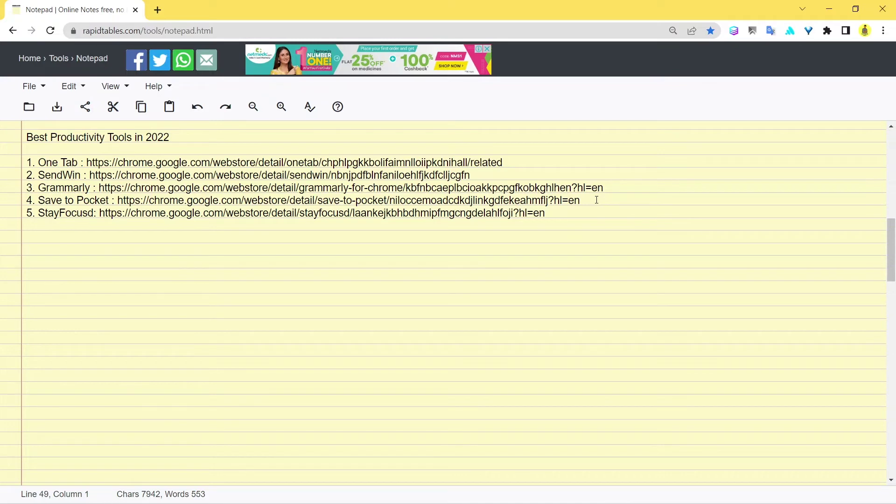
Step: Open the Save to Pocket link from the notes to look over its web store page, and close the page
{"action": "left_click", "coordinate": [582, 199]}
{"action": "left_click_drag", "start_coordinate": [582, 199], "coordinate": [119, 201]}
{"action": "right_click", "coordinate": [125, 201]}
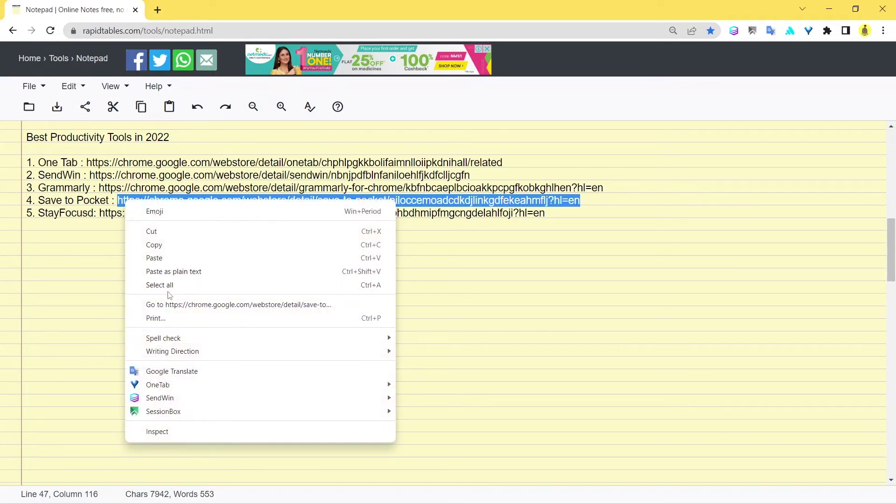
{"action": "left_click", "coordinate": [170, 303]}
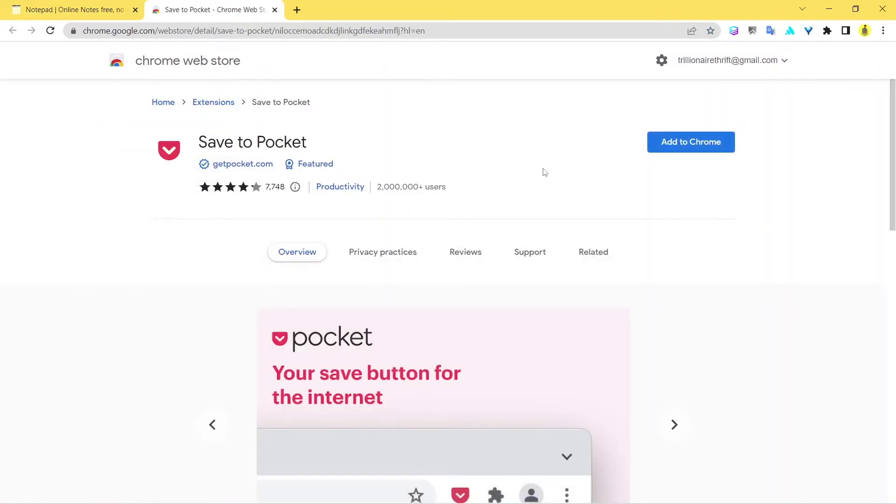
{"action": "scroll", "coordinate": [644, 226], "scroll_direction": "down", "scroll_amount": 3}
{"action": "scroll", "coordinate": [670, 238], "scroll_direction": "up", "scroll_amount": 3}
{"action": "scroll", "coordinate": [669, 236], "scroll_direction": "down", "scroll_amount": 1}
{"action": "scroll", "coordinate": [754, 227], "scroll_direction": "up", "scroll_amount": 1}
{"action": "key", "text": "ctrl+w"}
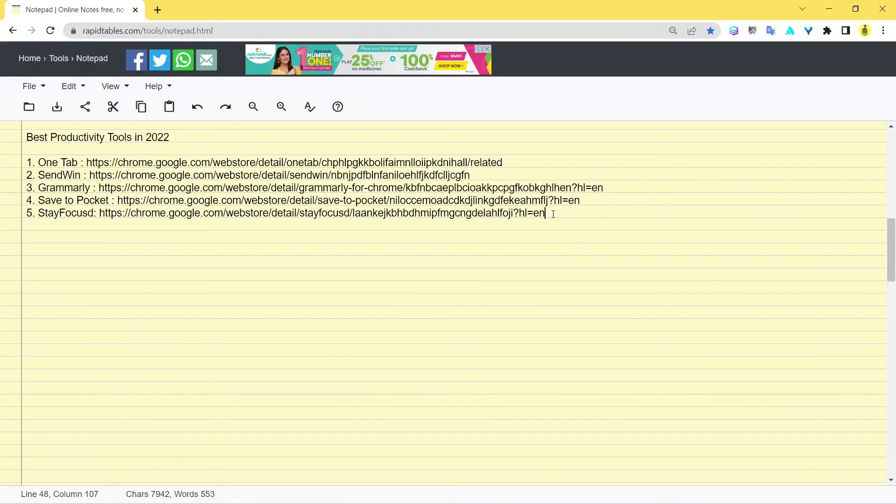
Step: Open the StayFocusd link from the notes to review its web store page and overview, and close the page
{"action": "left_click_drag", "start_coordinate": [545, 214], "coordinate": [101, 213]}
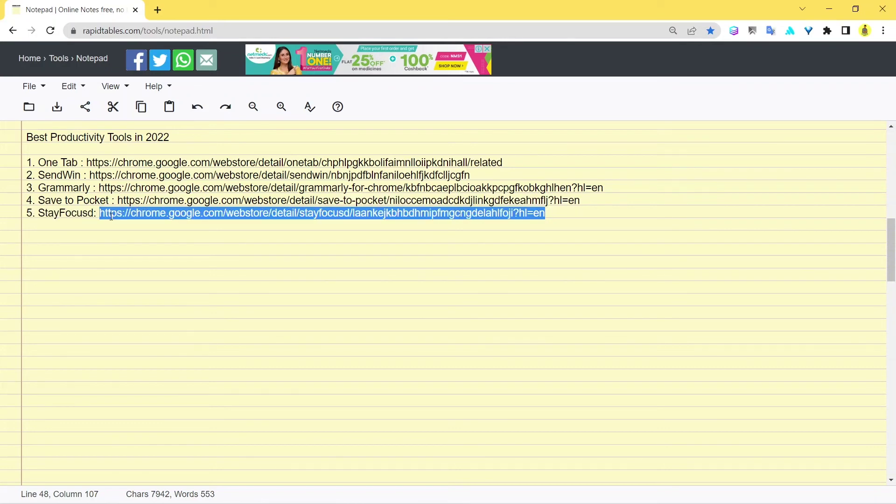
{"action": "right_click", "coordinate": [111, 216]}
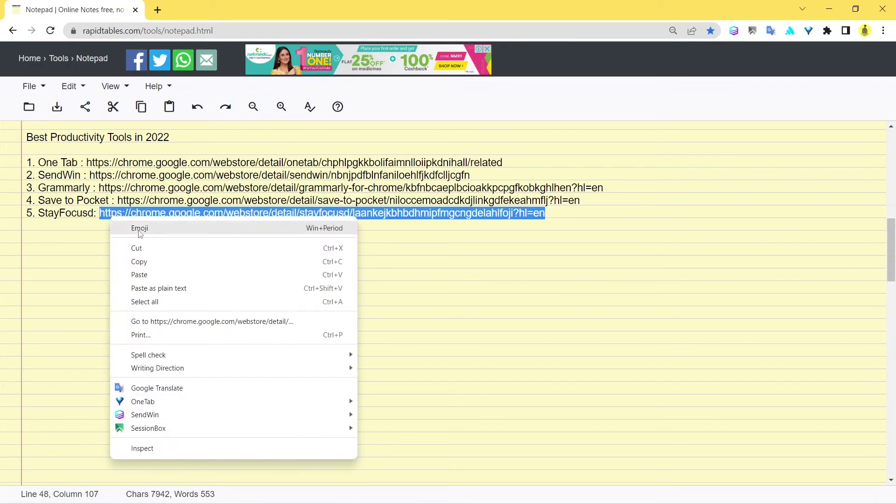
{"action": "left_click", "coordinate": [211, 328]}
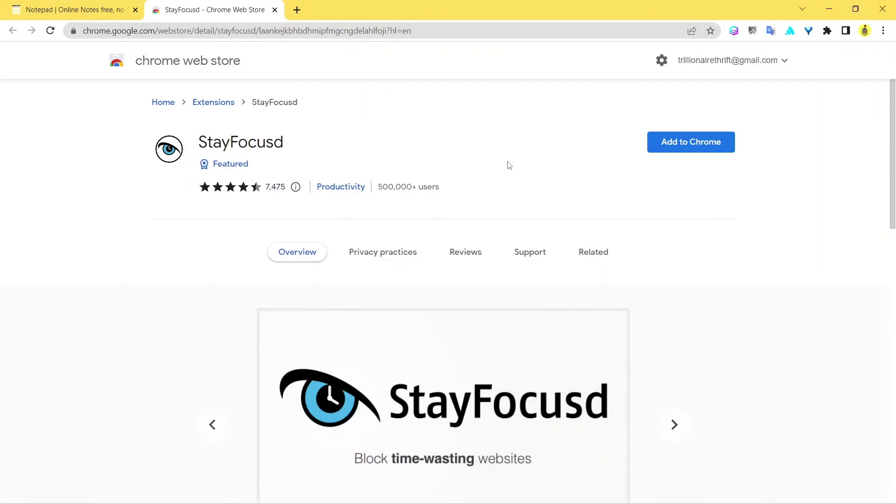
{"action": "scroll", "coordinate": [696, 215], "scroll_direction": "down", "scroll_amount": 5}
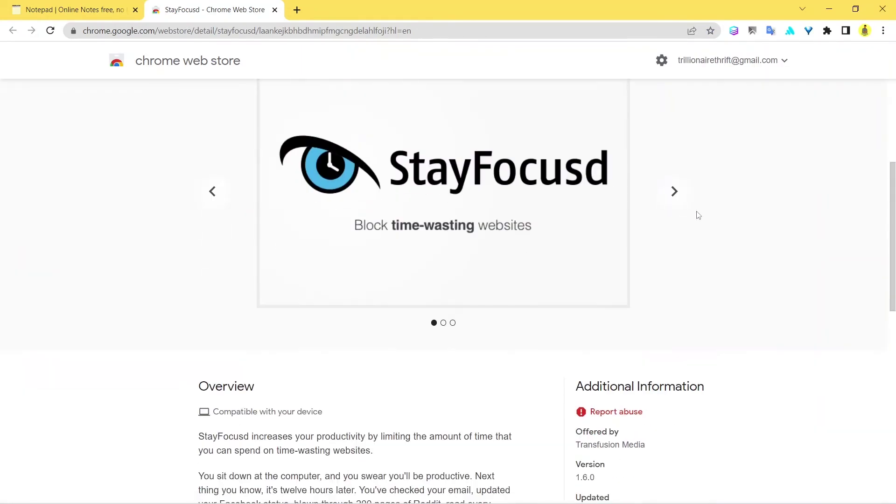
{"action": "scroll", "coordinate": [679, 198], "scroll_direction": "up", "scroll_amount": 5}
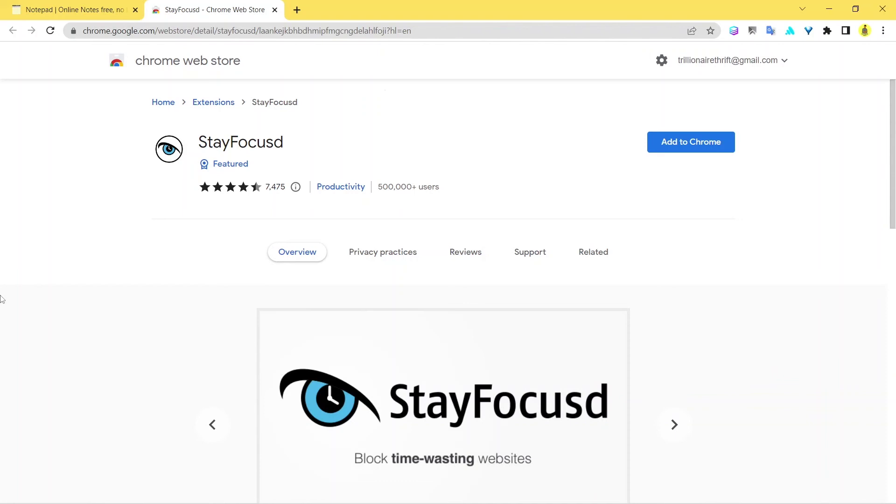
{"action": "key", "text": "ctrl+w"}
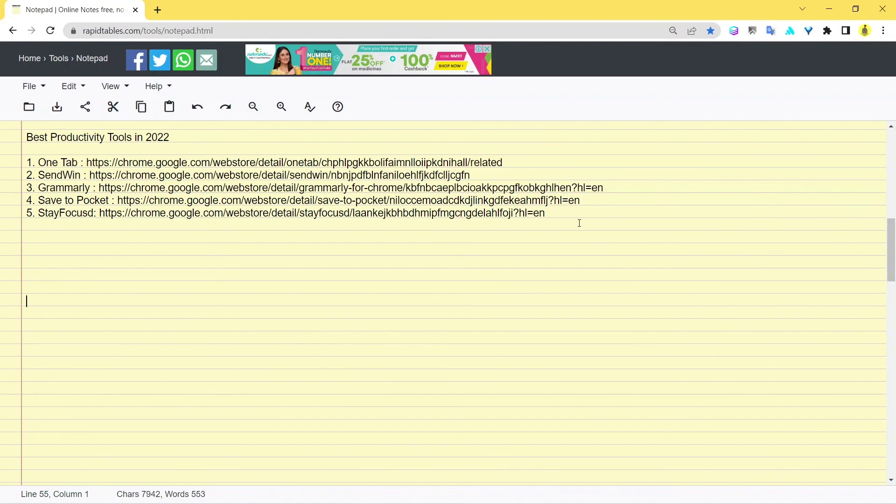